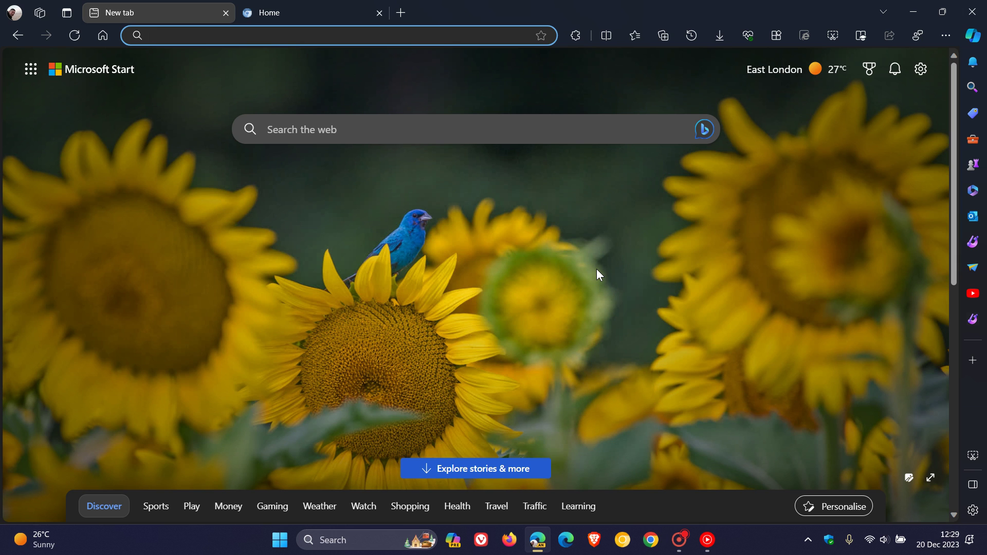
- On the Chromium Projects page, drag the Chromium link onto the tab strip, then close that new tab
click(295, 10)
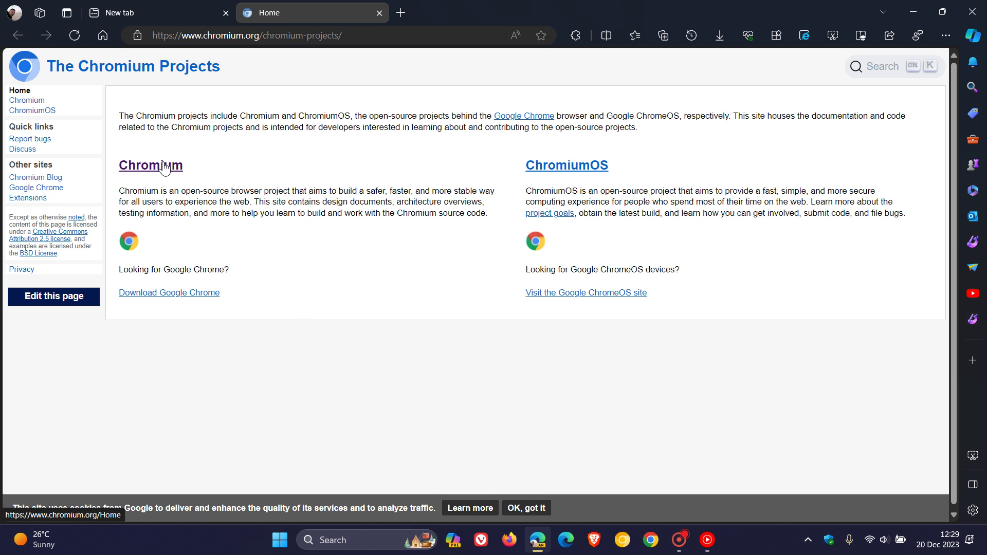
drag(165, 167, 539, 9)
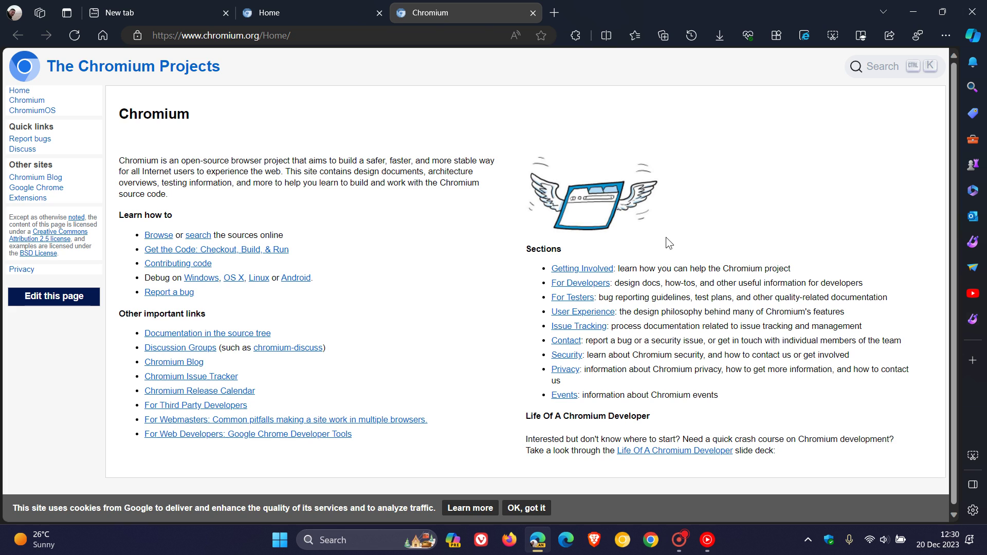
click(534, 14)
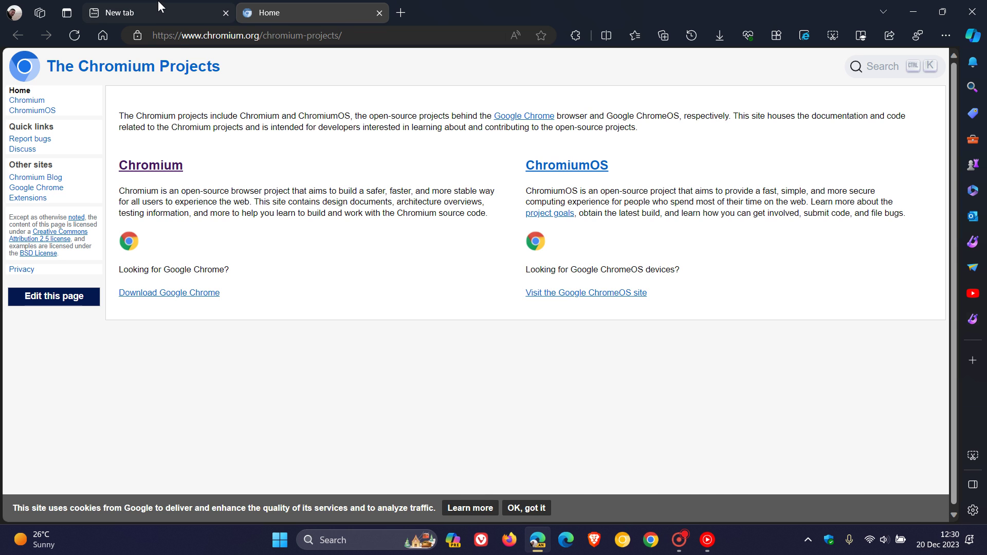
- Bring the New tab showing the Microsoft Start page to the front
click(165, 15)
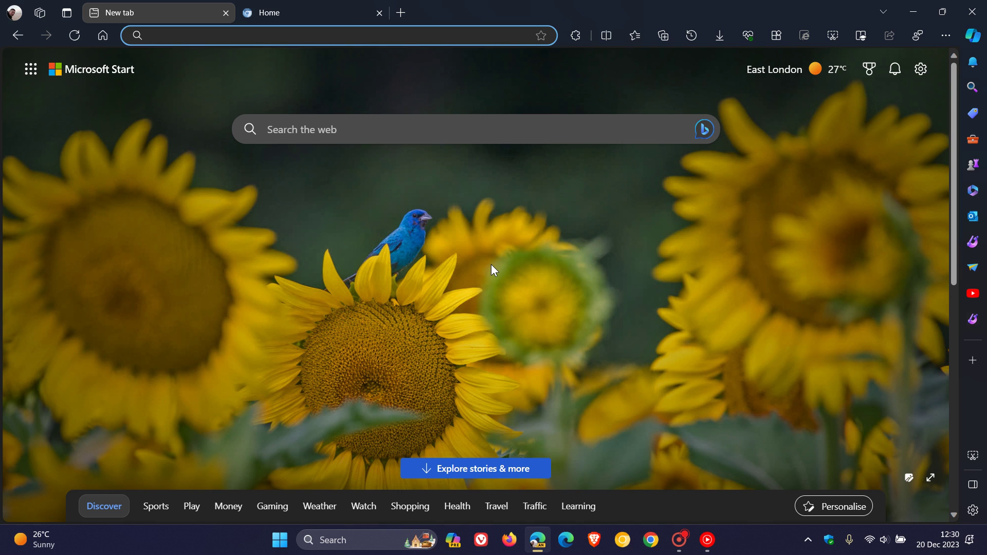
- Go to edge://flags and search the experiments for 'super'
click(207, 39)
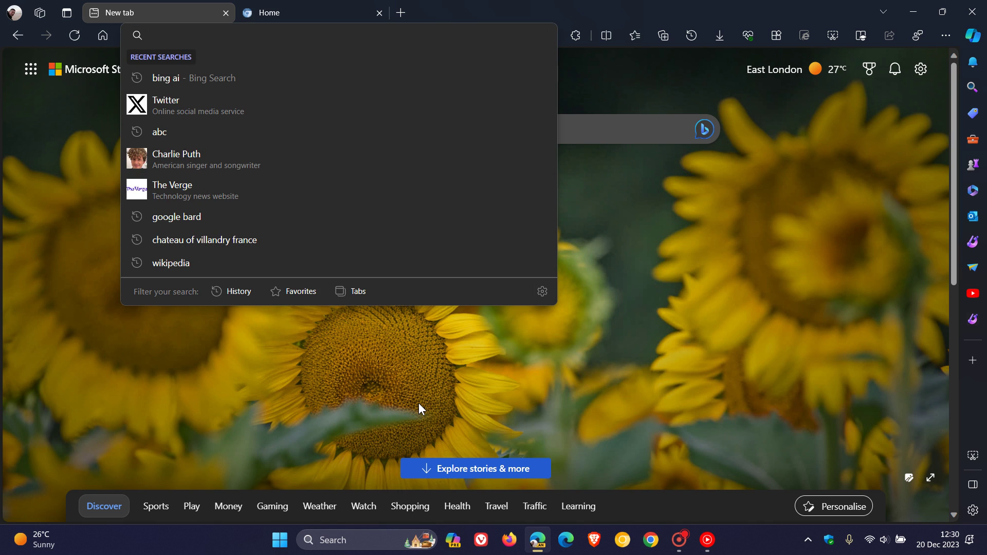
text(ef)
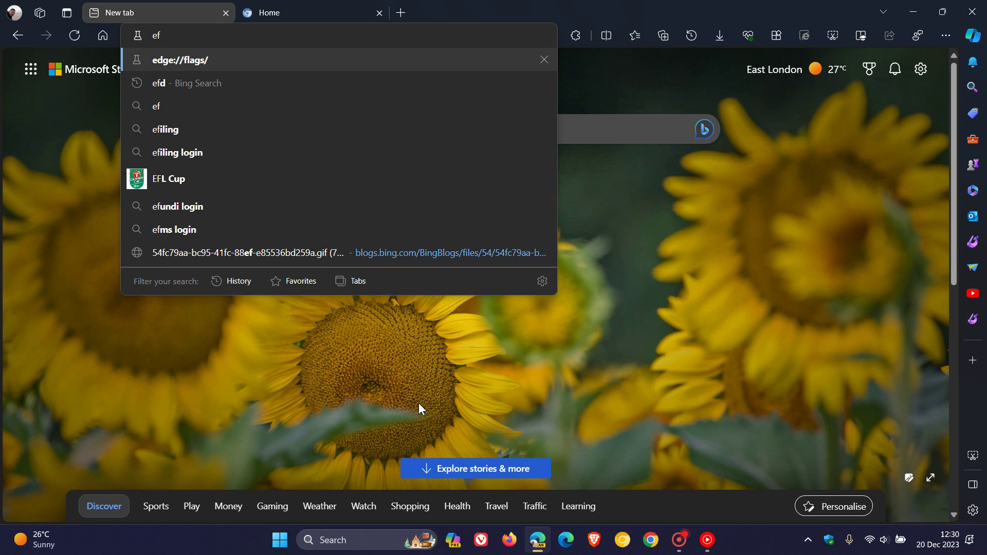
key(Return)
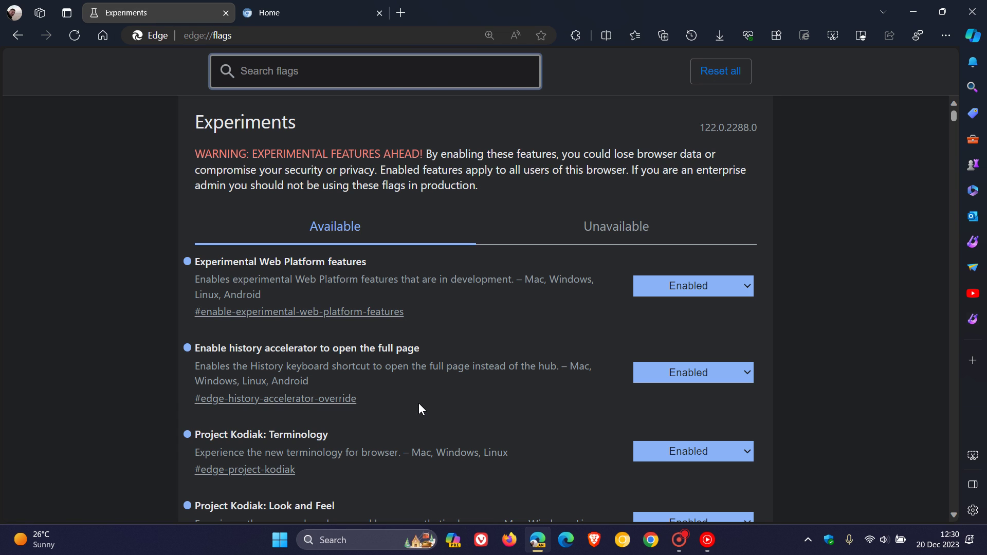
text(s)
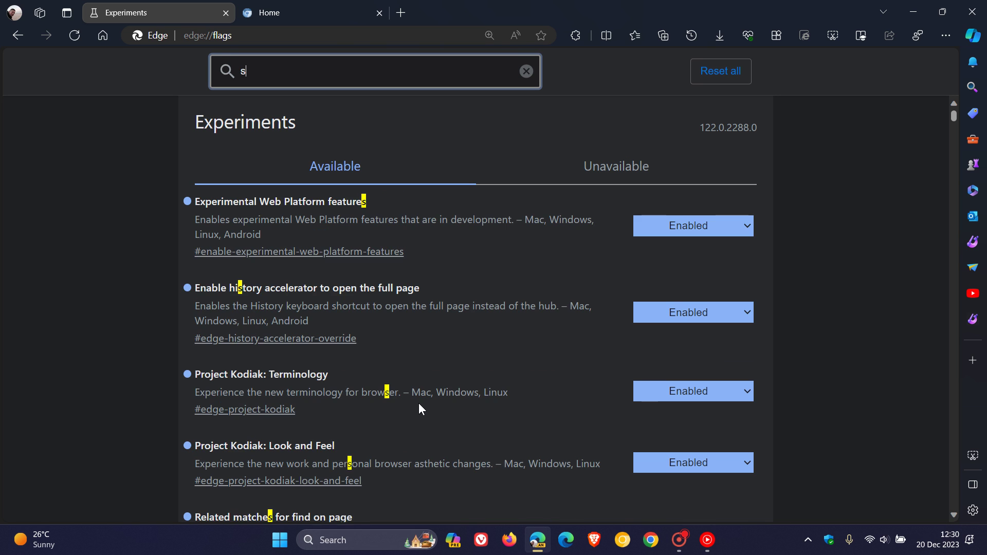
text(uper)
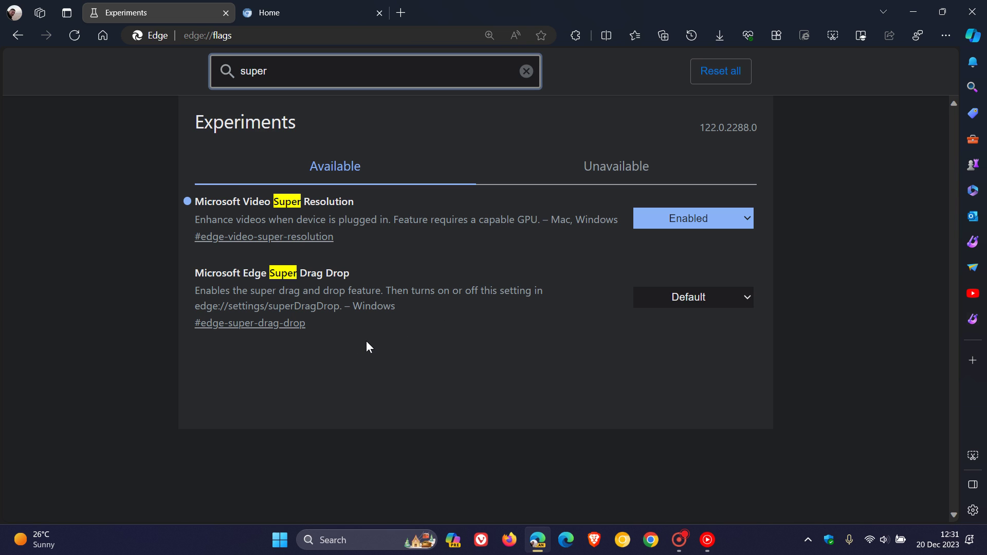
- Set Microsoft Edge Super Drag Drop to Enabled and restart the browser
click(680, 304)
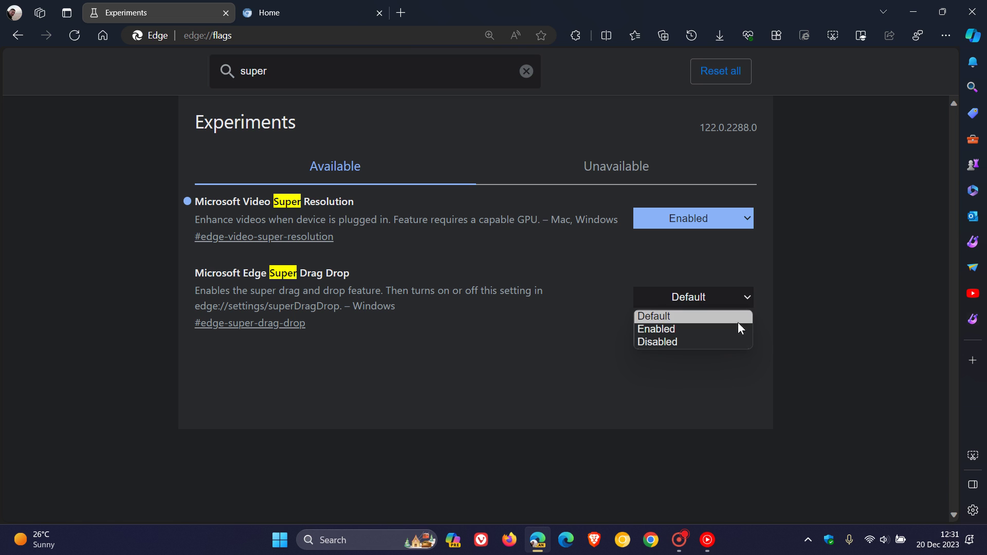
click(697, 329)
click(869, 485)
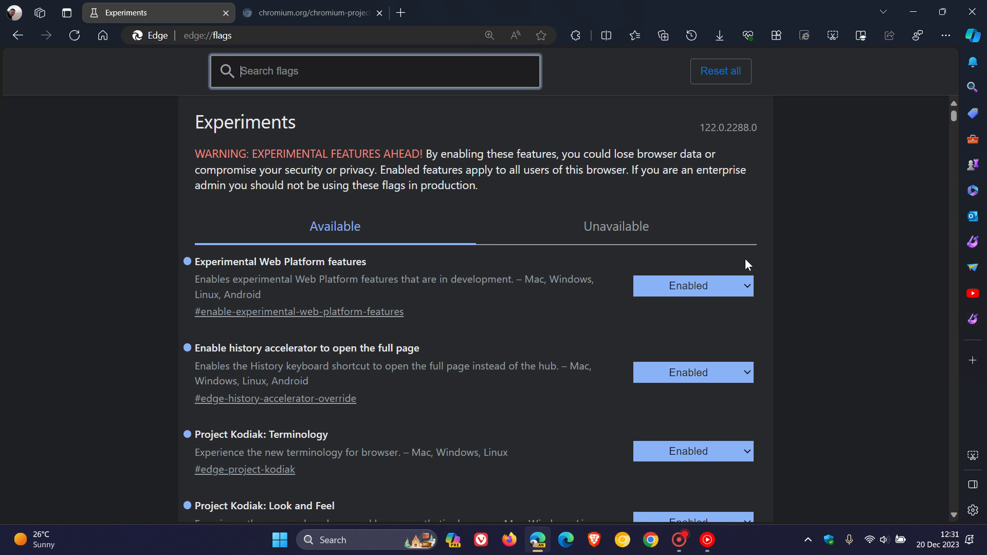
- Open Edge settings from the profile panel and go to the Appearance section
click(15, 10)
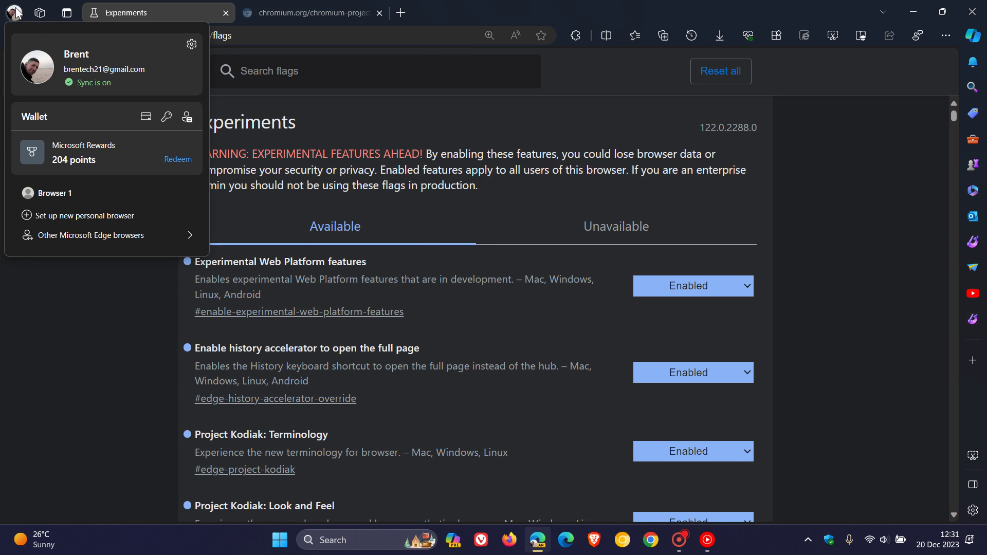
click(191, 45)
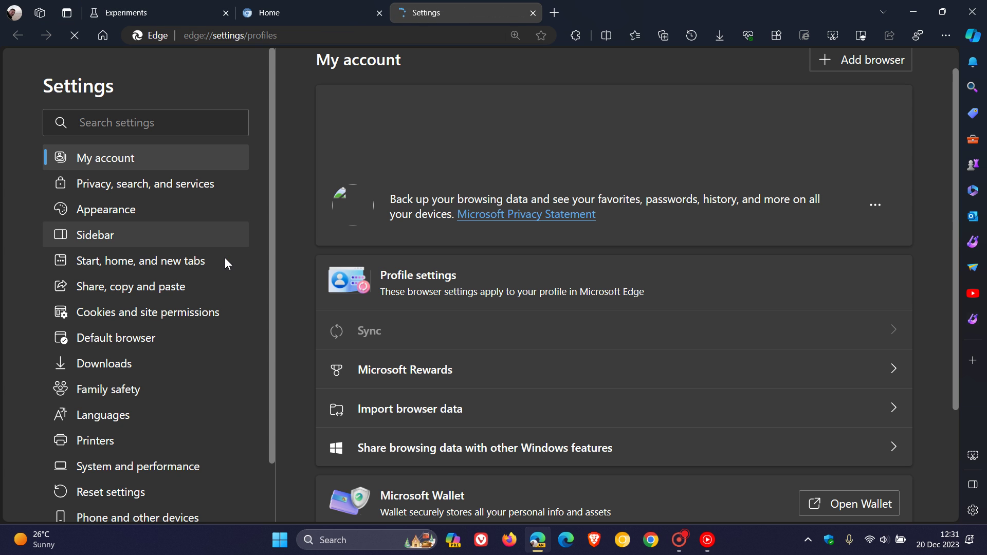
click(138, 213)
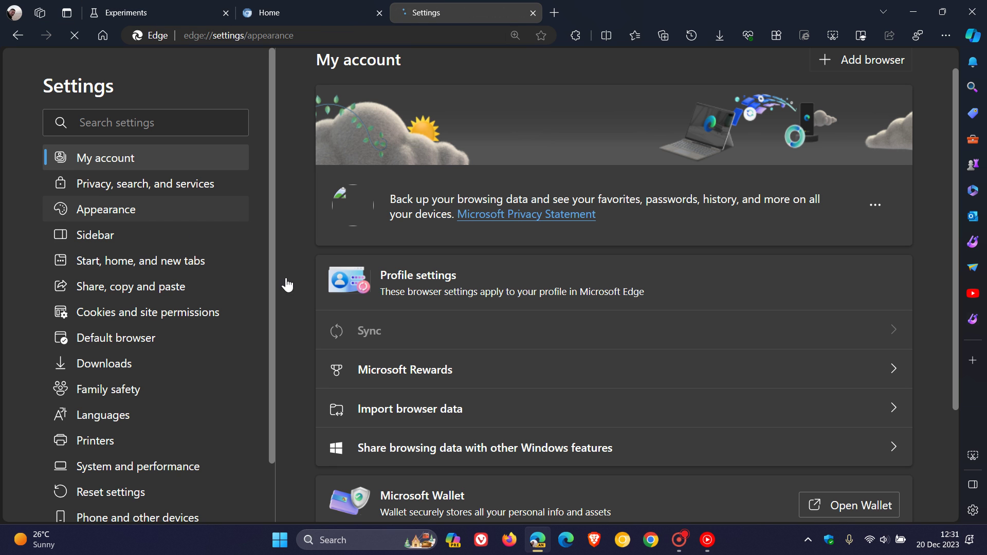
- Toggle Enable Super Drag and Drop off and back on so it ends enabled
scroll(297, 278, down, 10)
scroll(289, 265, down, 15)
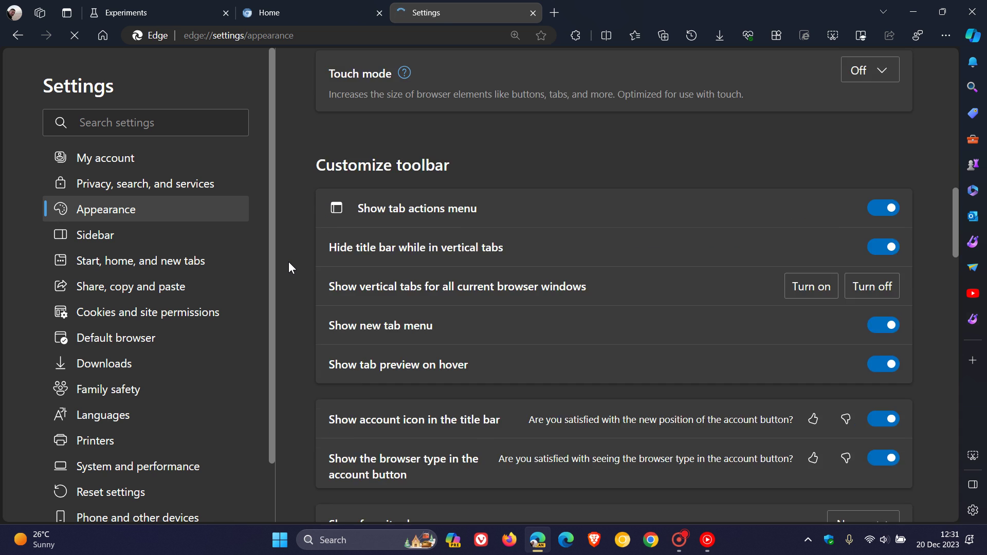
scroll(289, 271, down, 10)
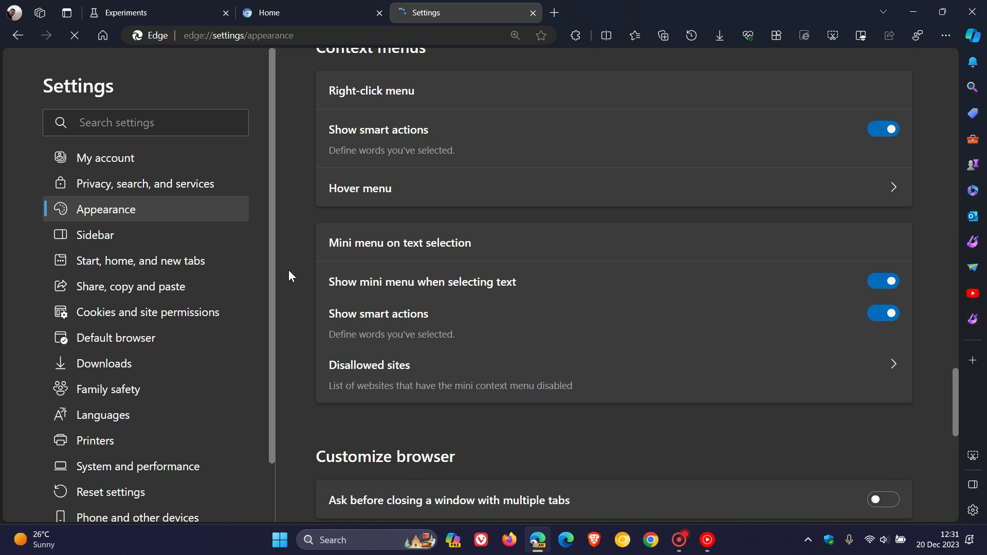
scroll(288, 272, down, 5)
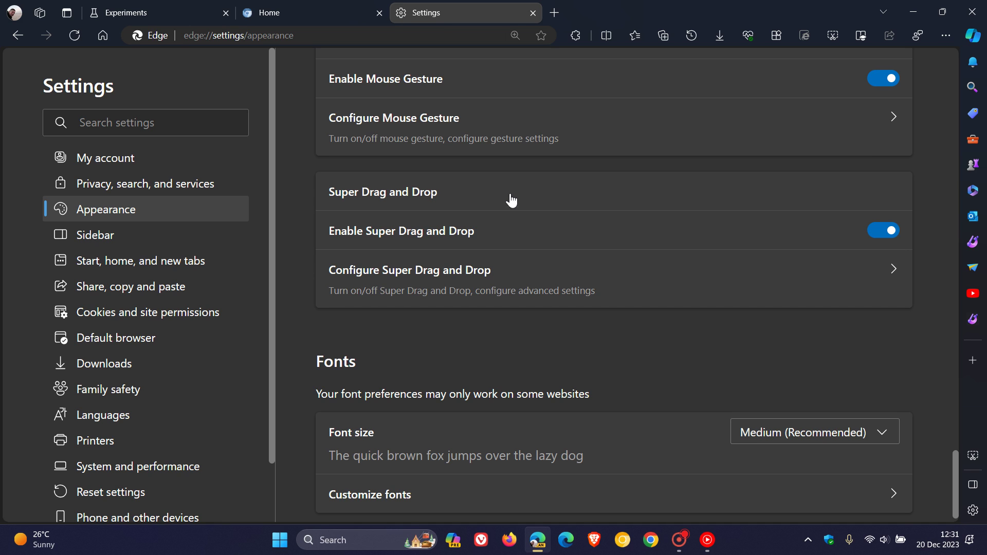
click(879, 238)
click(896, 234)
- In Configure Super Drag and Drop, set Open mode to Open in background tab
click(677, 276)
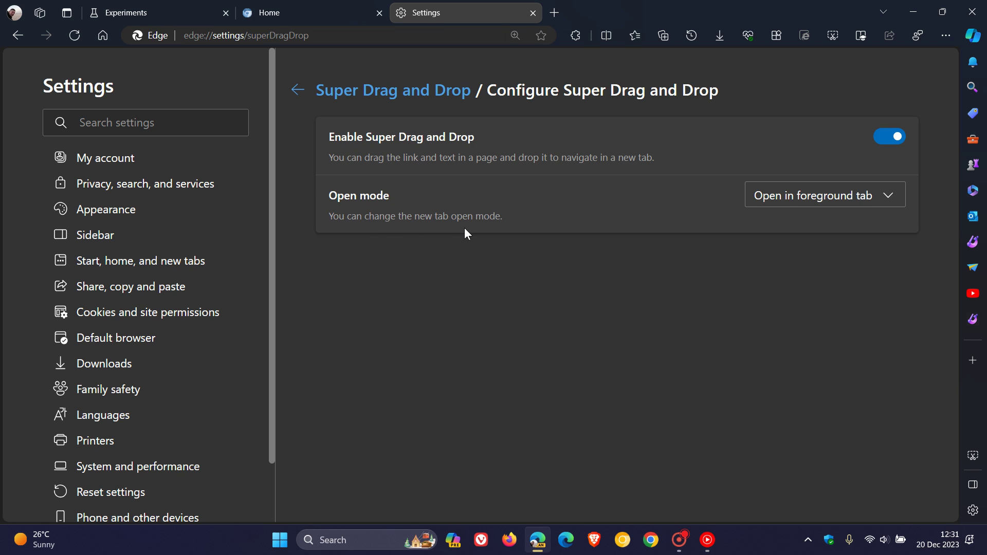
click(824, 196)
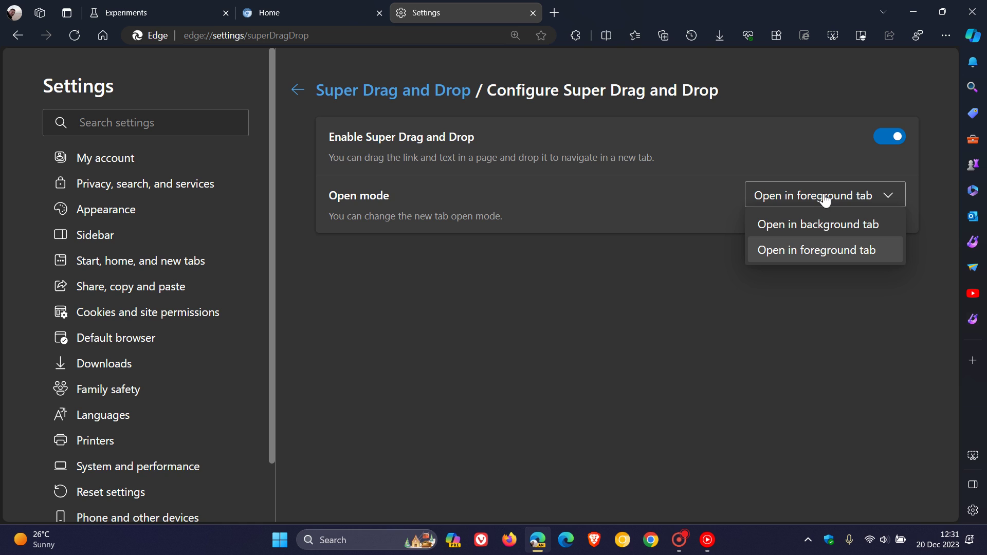
click(820, 225)
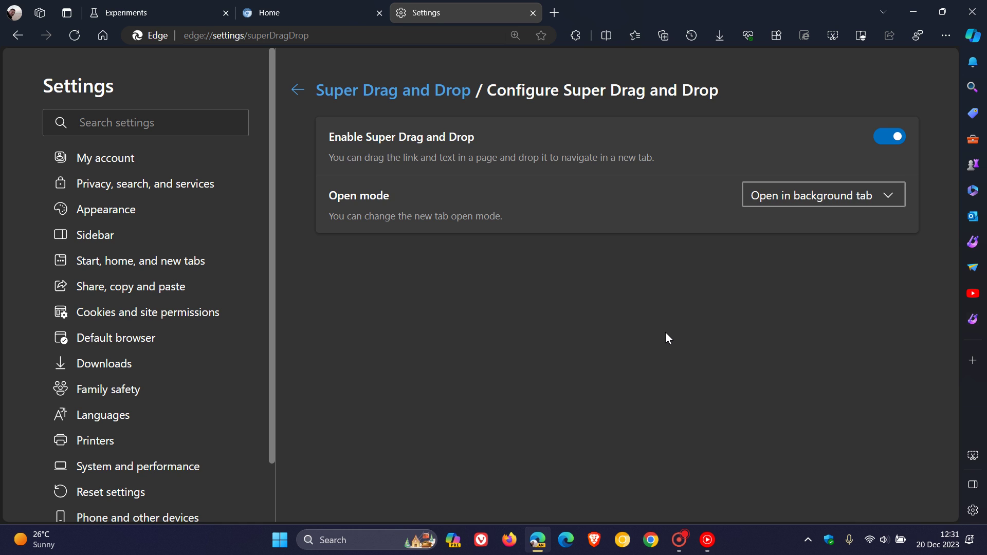
- Drag the Chromium link on the Chromium Projects page into a background tab, then view it
click(286, 17)
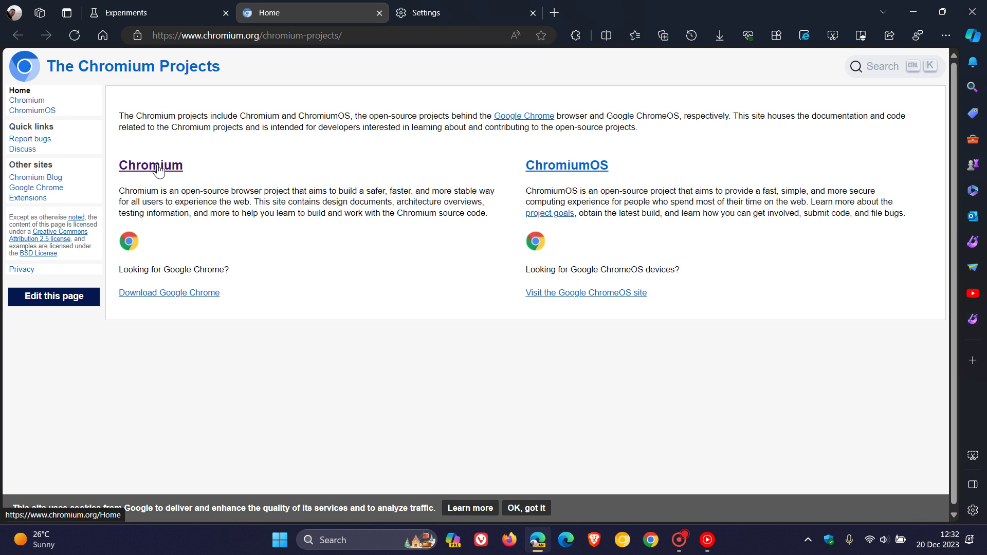
drag(159, 171, 213, 164)
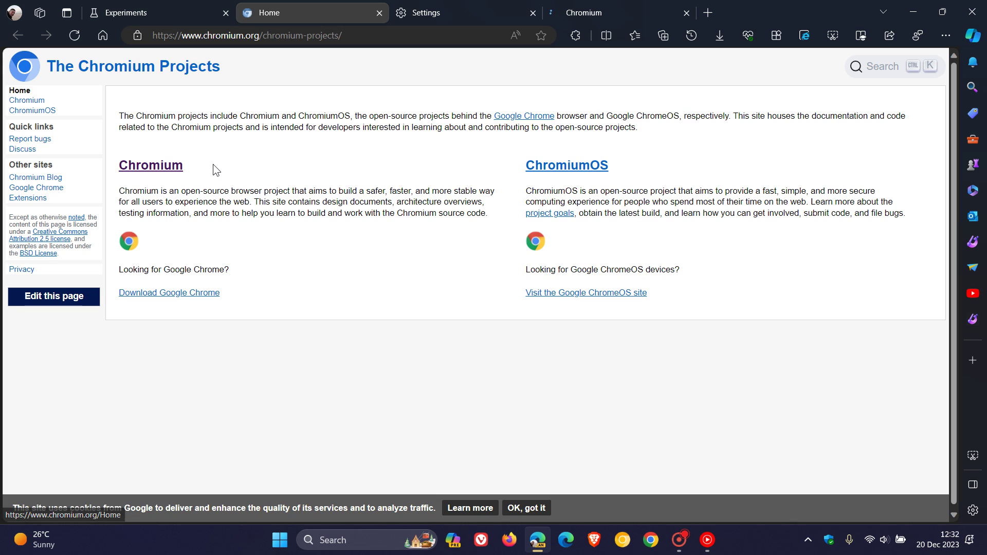
click(622, 4)
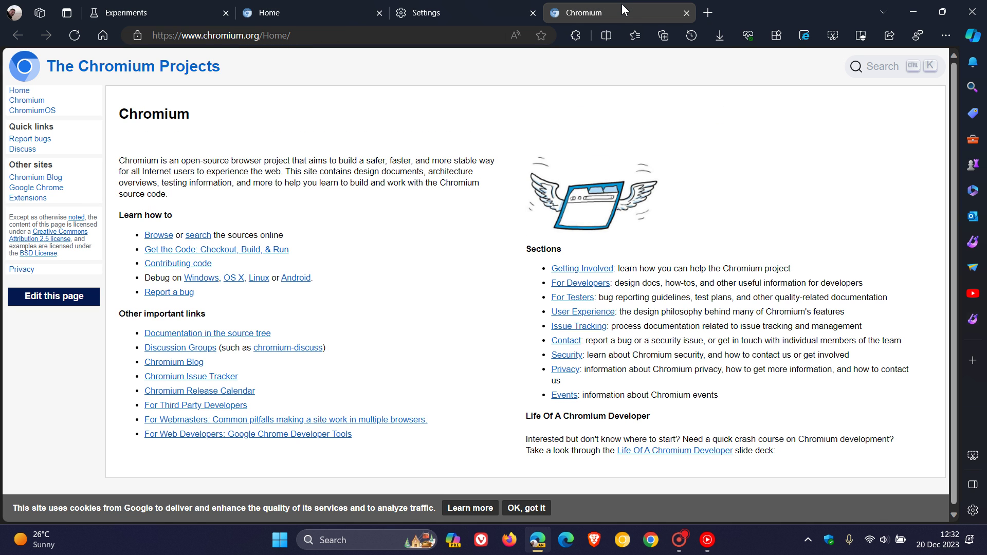
- Close the Chromium test tab and set Open mode back to Open in foreground tab
click(686, 12)
click(482, 7)
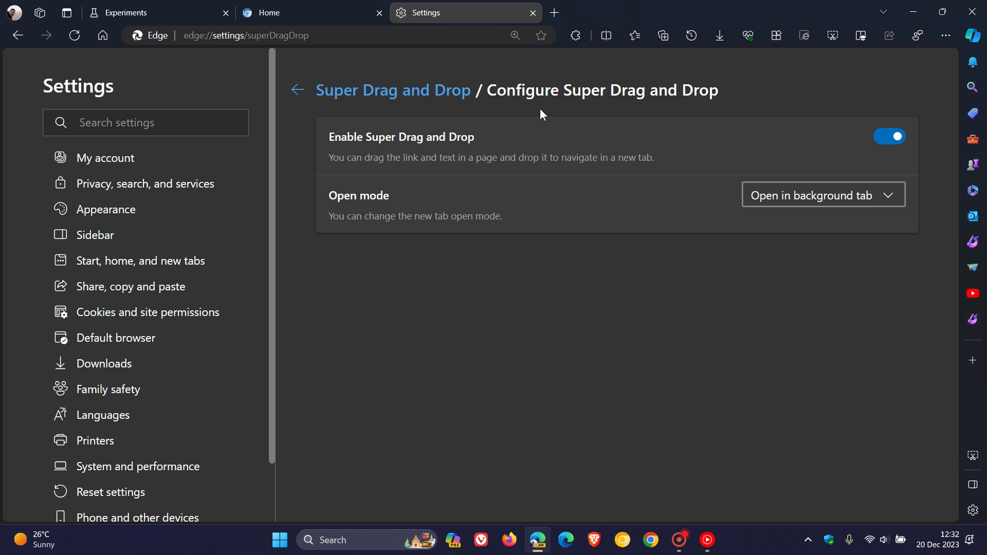
click(807, 201)
click(807, 250)
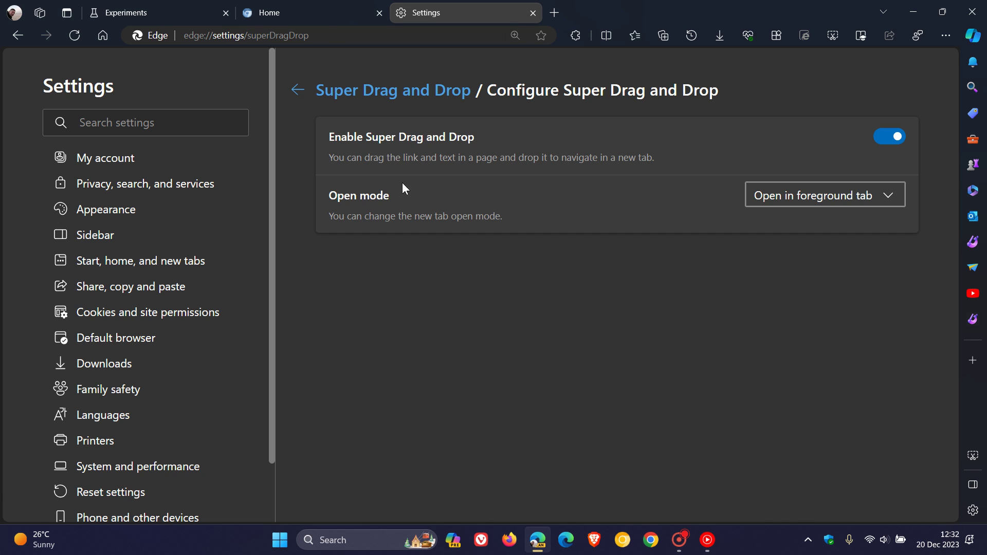
- Drag the Chromium link into a new foreground tab, then return to the Settings tab
click(314, 9)
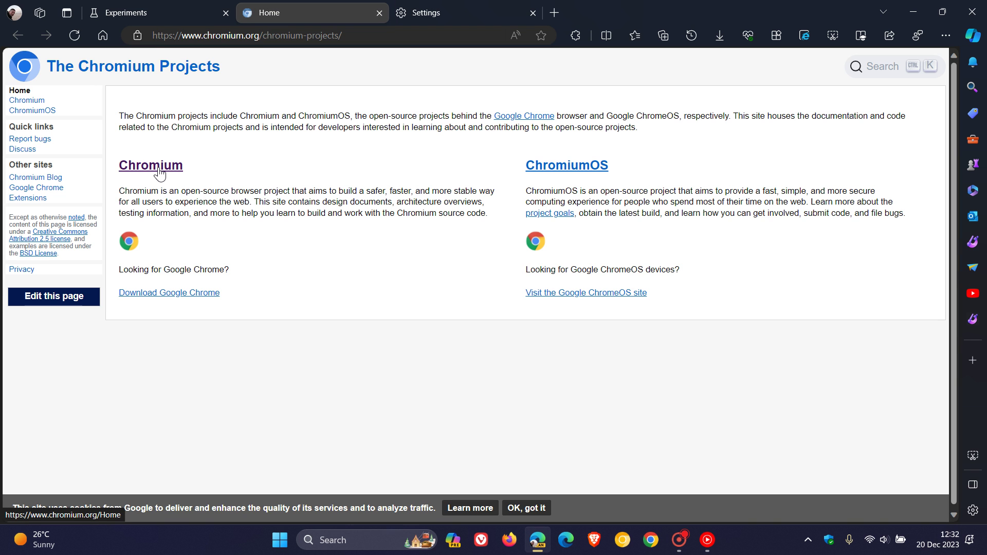
drag(160, 172, 199, 167)
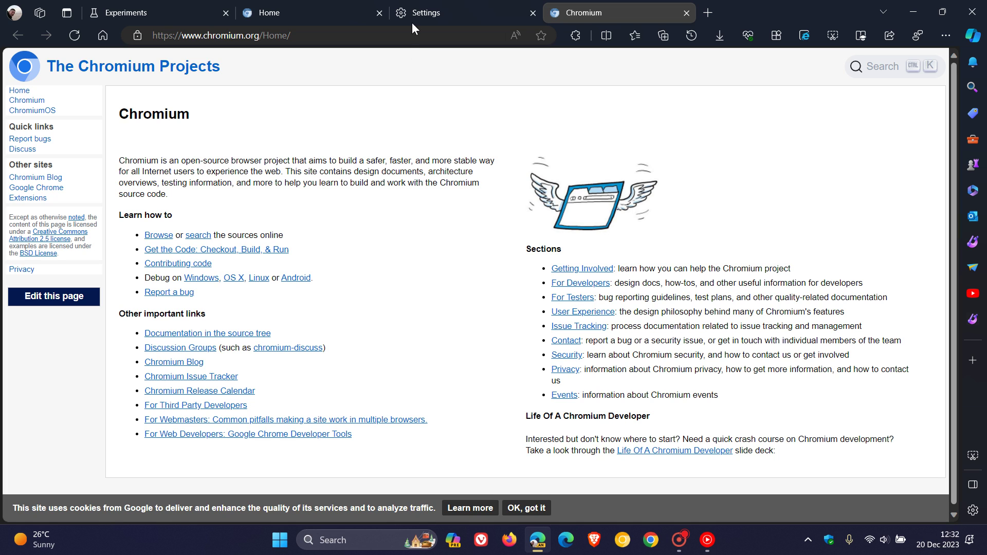
click(425, 13)
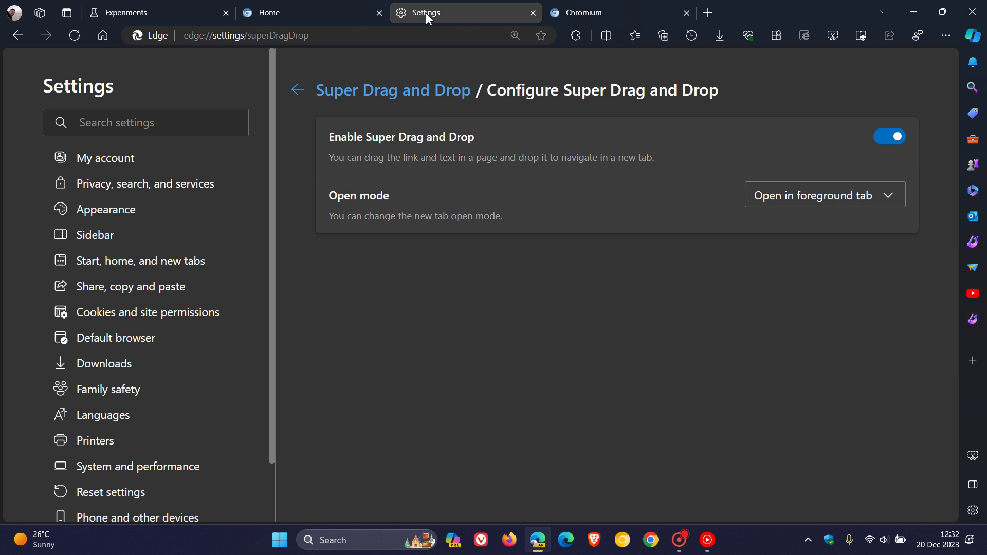
- Go back to Appearance settings, then replace the Experiments tab with the Home start page
click(297, 90)
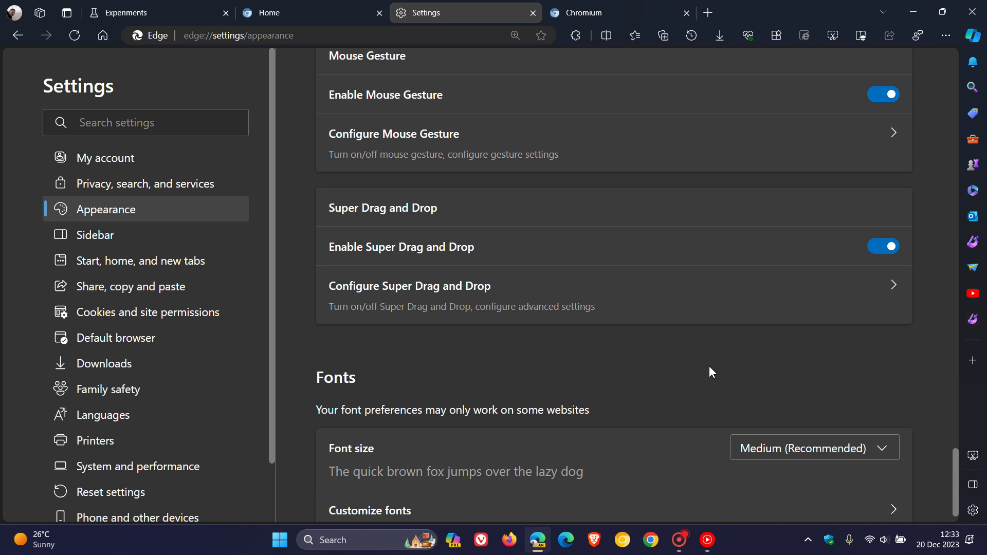
click(152, 8)
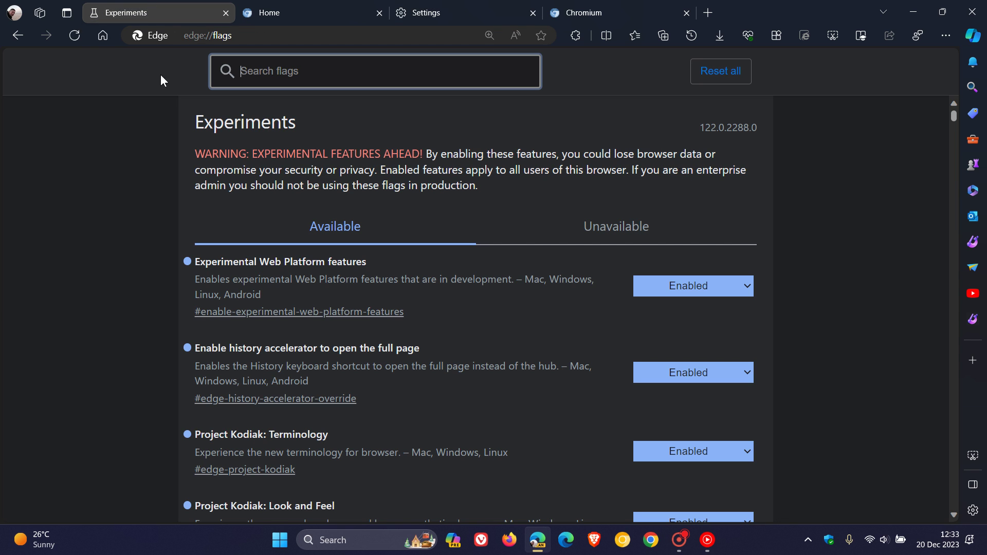
click(103, 36)
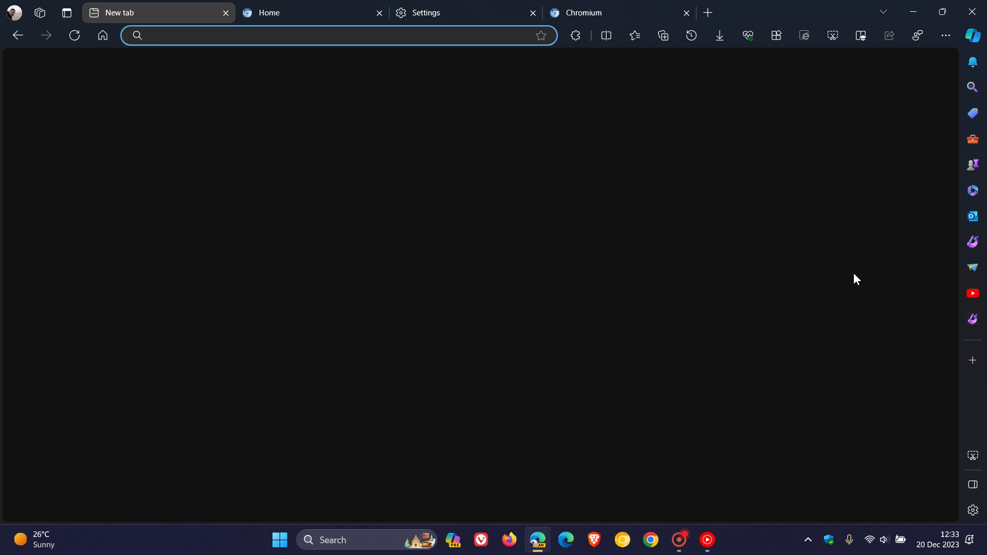